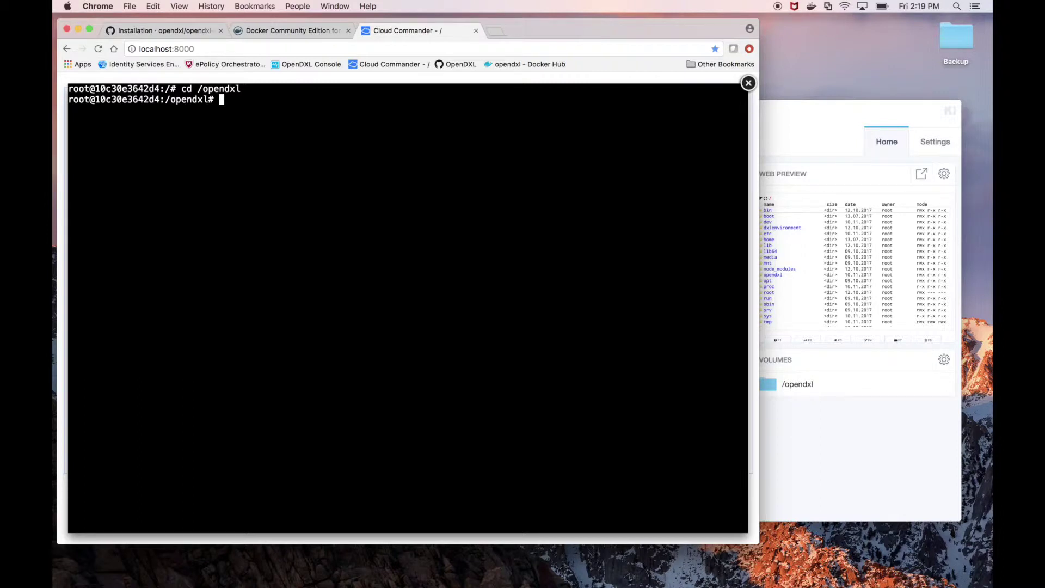
Step: List the contents of /opendxl and display the dxlclient module's usage
{"action": "type", "text": "ls -l"}
{"action": "key", "text": "Return"}
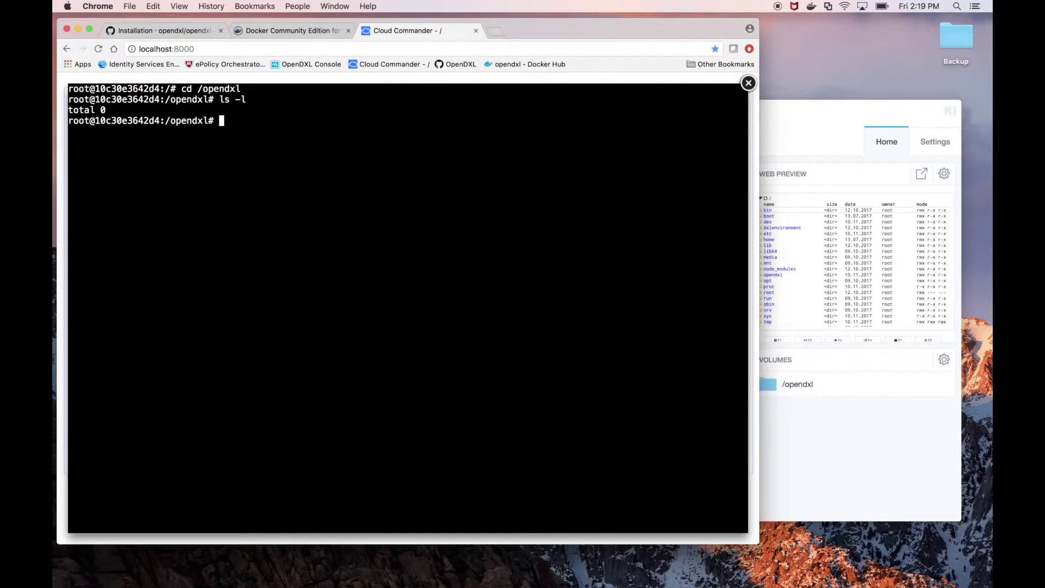
{"action": "type", "text": "python -m dxlclient"}
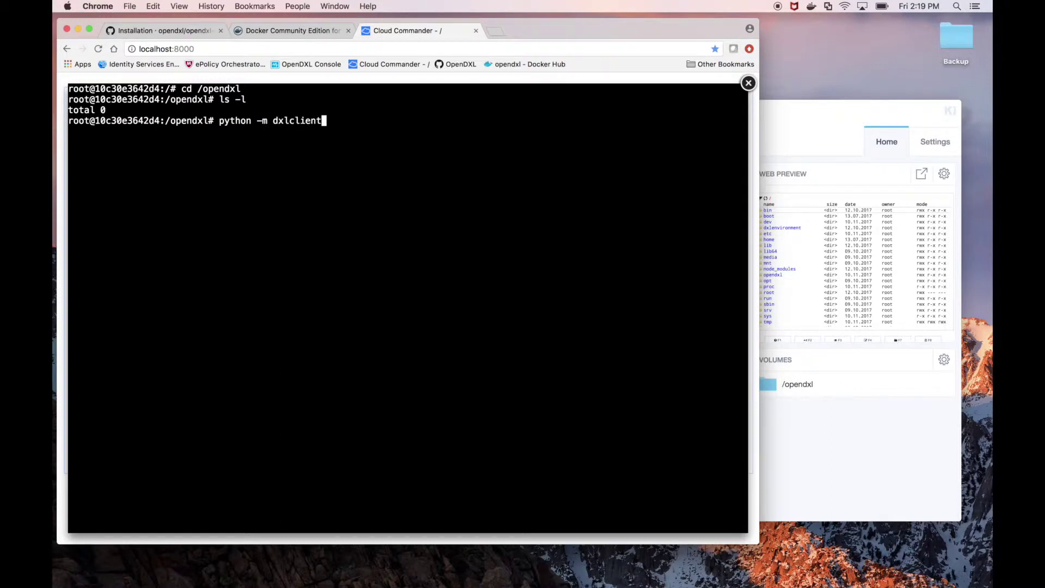
{"action": "key", "text": "Return"}
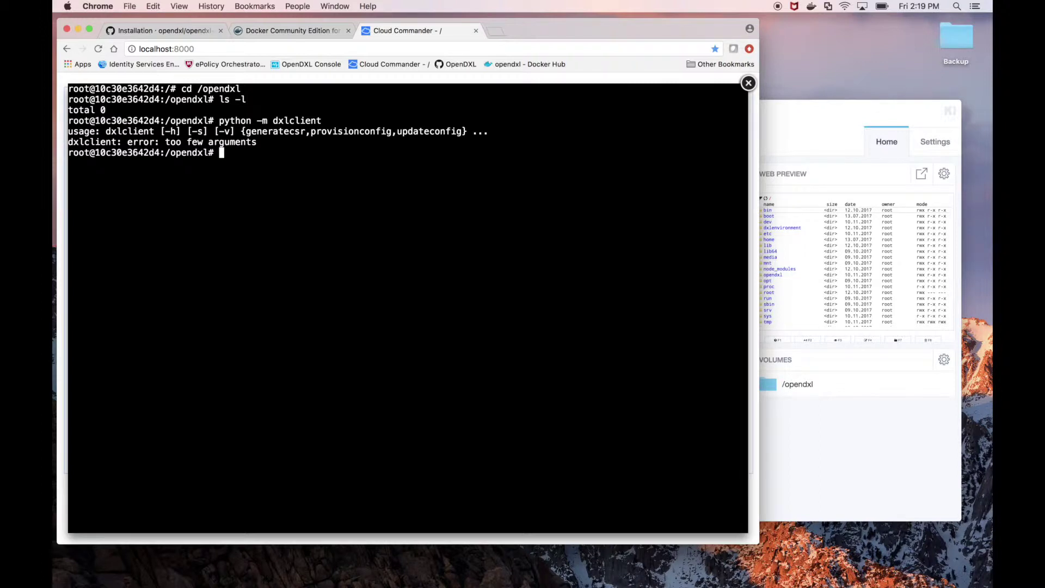
Step: Show the provisionconfig arguments CONFIG_DIR, HOST_NAME and COMMON_OR_CSRFILE_NAME, then open a new browser tab
{"action": "key", "text": "Up"}
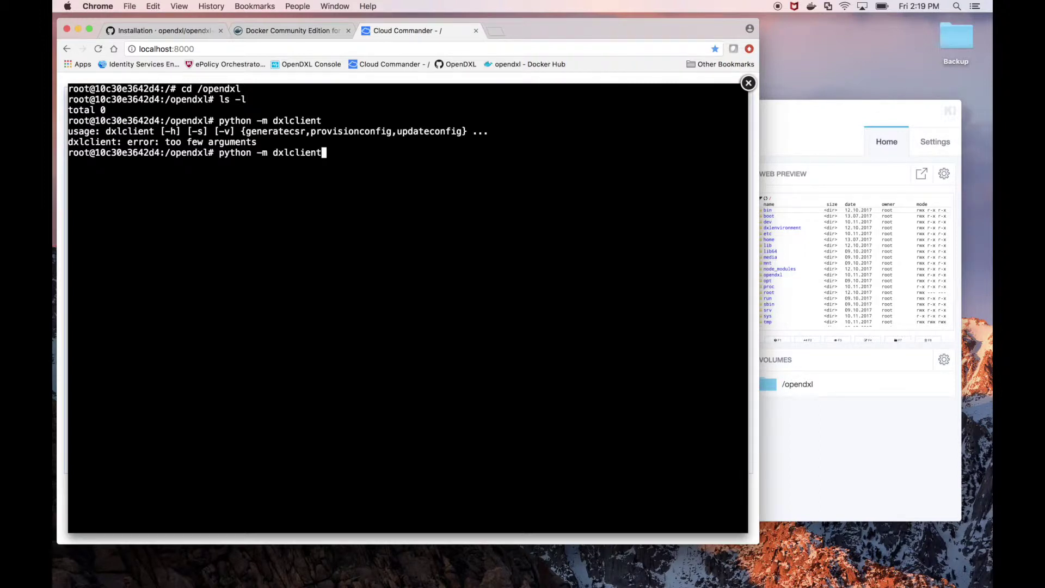
{"action": "type", "text": "provisionconfig"}
{"action": "key", "text": "Return"}
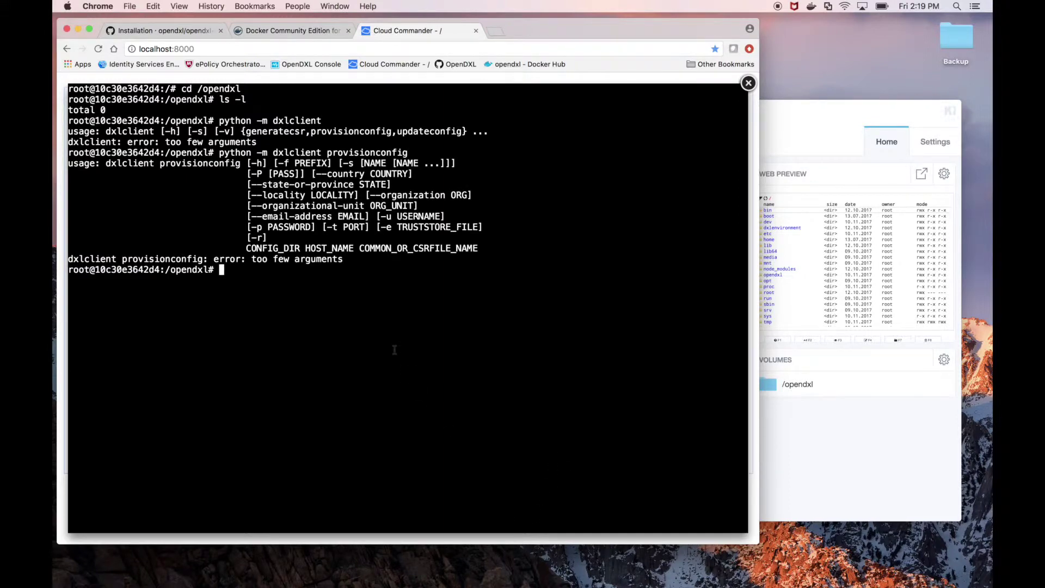
{"action": "double_click", "coordinate": [330, 248]}
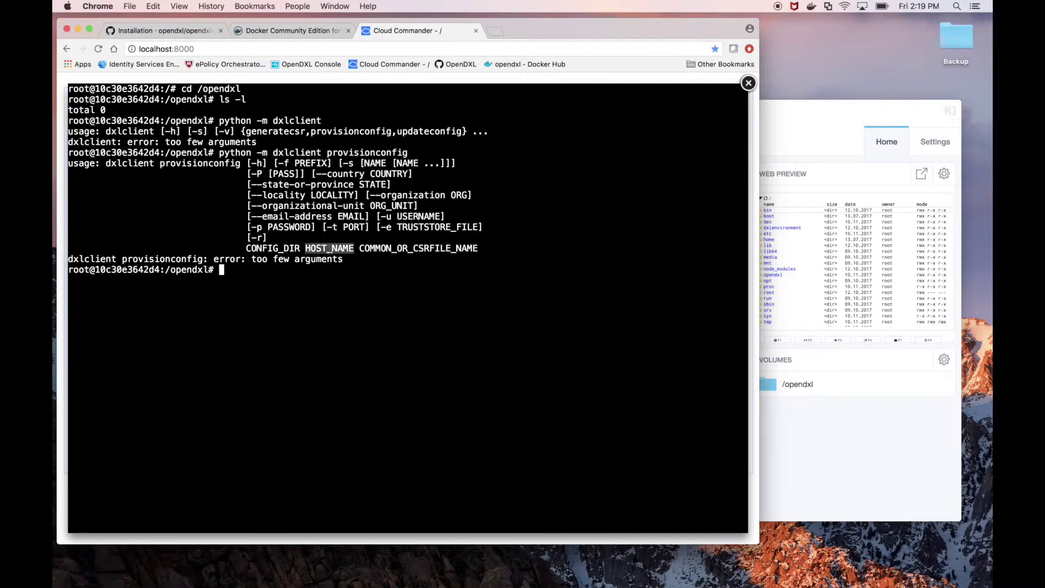
{"action": "left_click", "coordinate": [330, 238]}
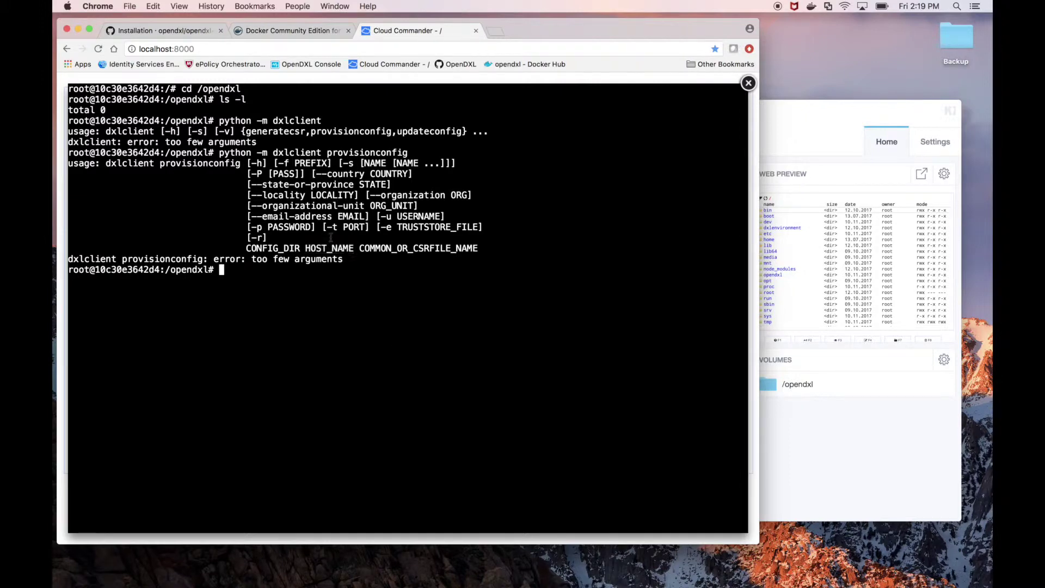
{"action": "left_click", "coordinate": [495, 31]}
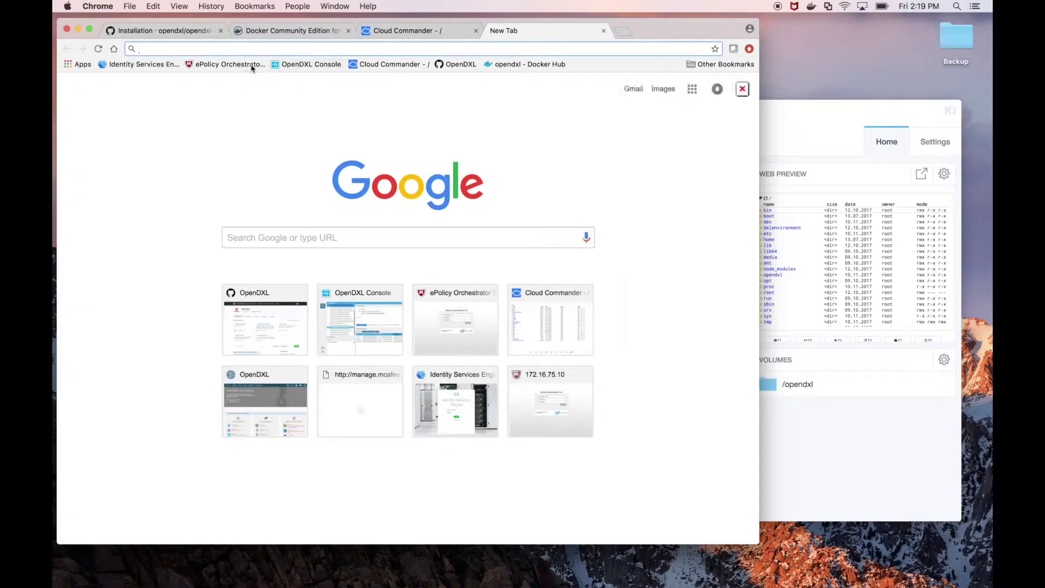
Step: Load the ePolicy Orchestrator logon page and copy its server IP 172.16.75.10 from the URL
{"action": "left_click", "coordinate": [251, 65]}
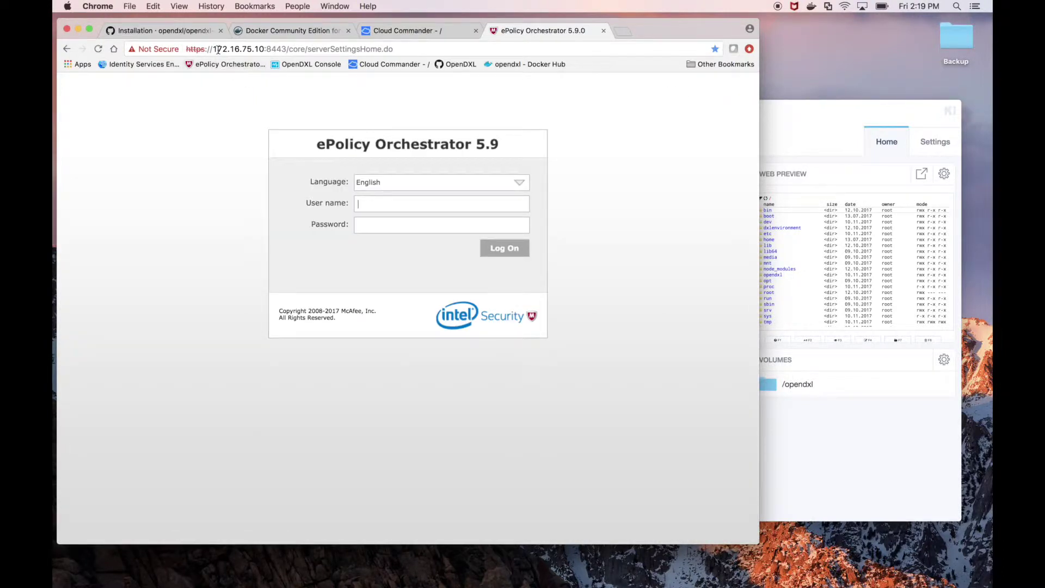
{"action": "left_click_drag", "start_coordinate": [214, 50], "coordinate": [263, 54]}
{"action": "key", "text": "super+c"}
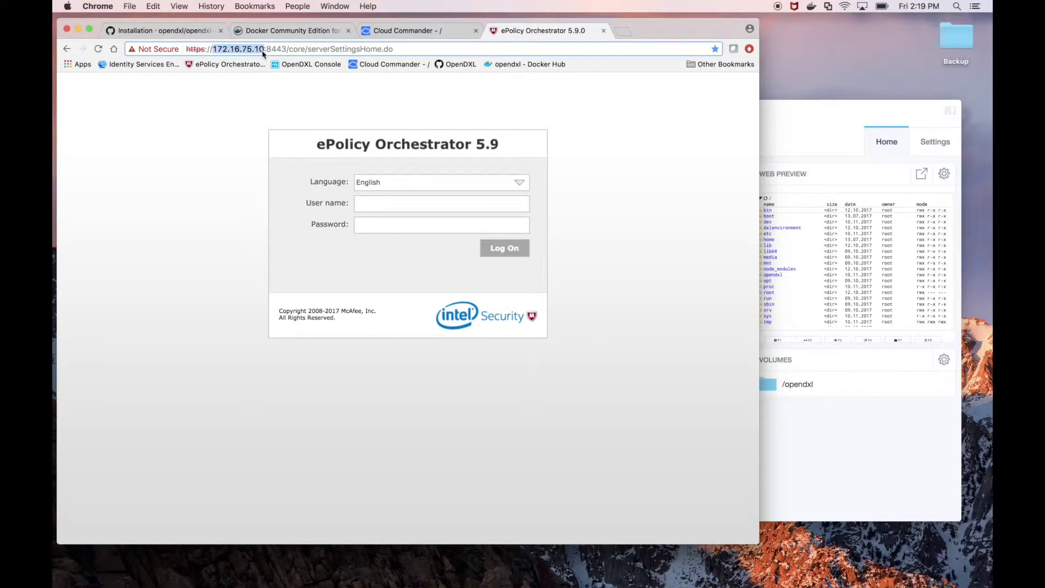
Step: Run dxlclient provisionconfig with folder opendxl-console, host 172.16.75.10 and name opendxl-console-cn
{"action": "left_click", "coordinate": [397, 33]}
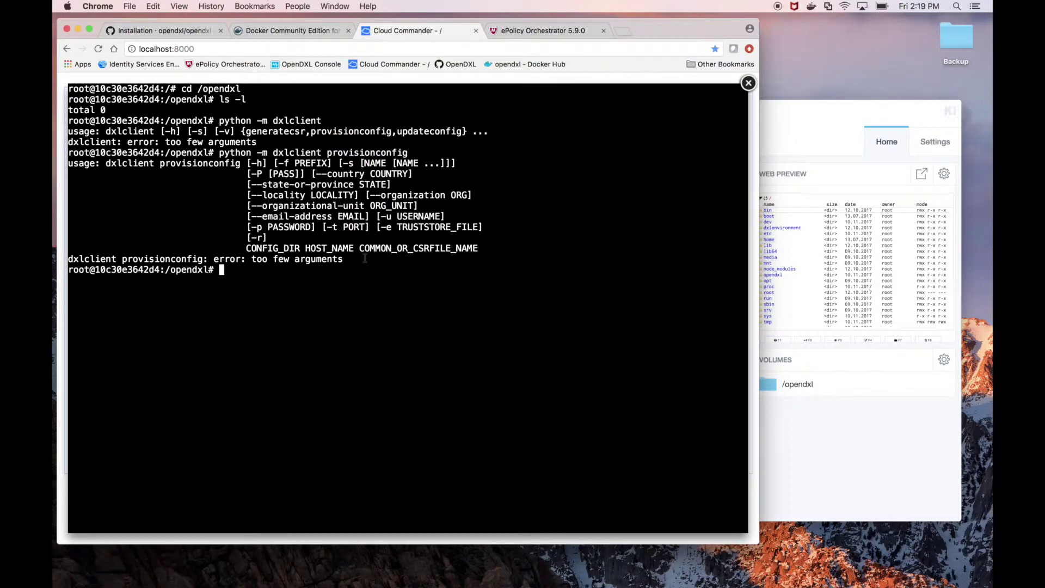
{"action": "key", "text": "Up"}
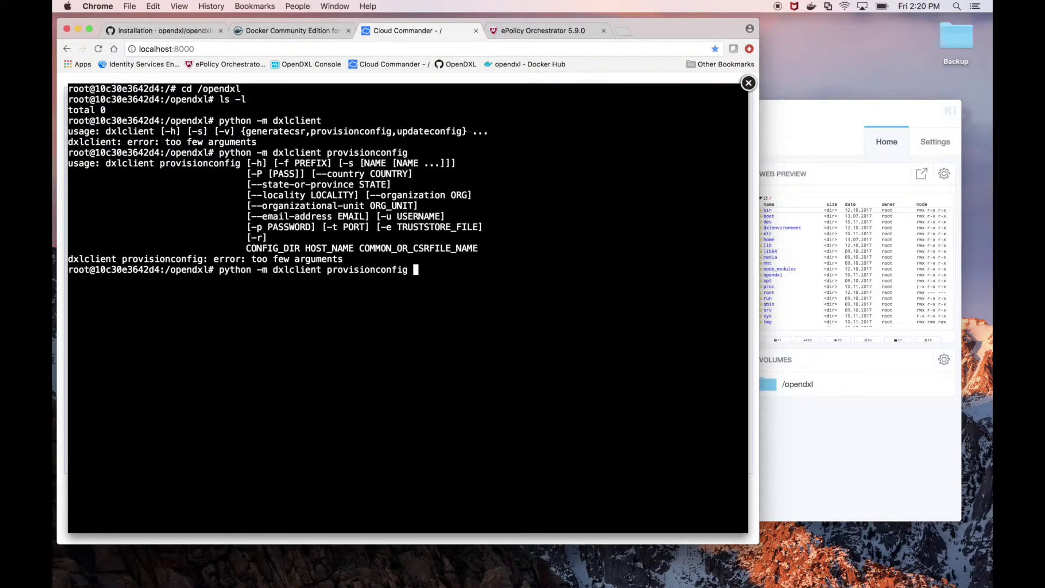
{"action": "type", "text": "opendxl-console"}
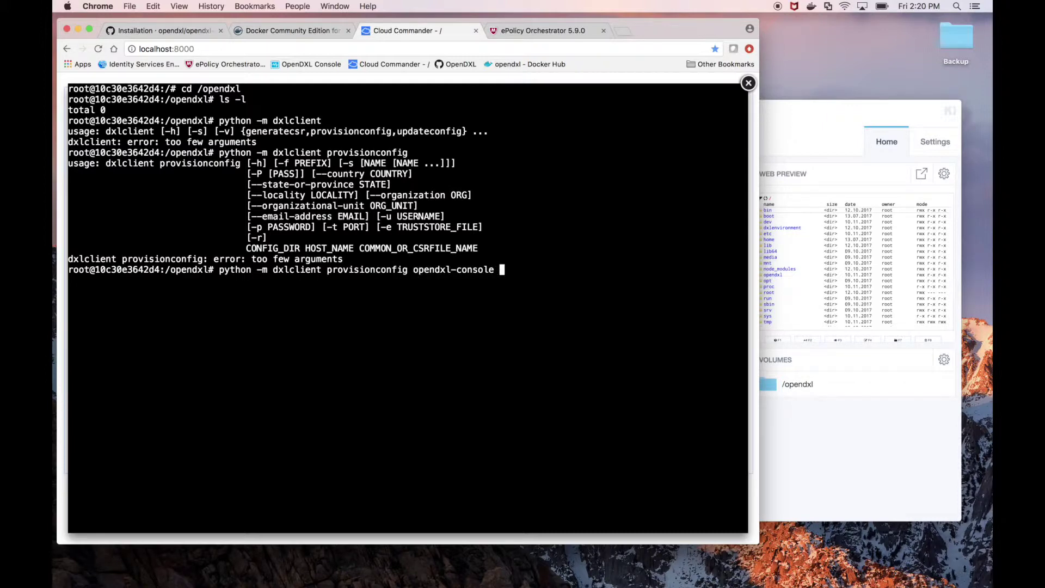
{"action": "key", "text": "super+v"}
{"action": "type", "text": "opendxl"}
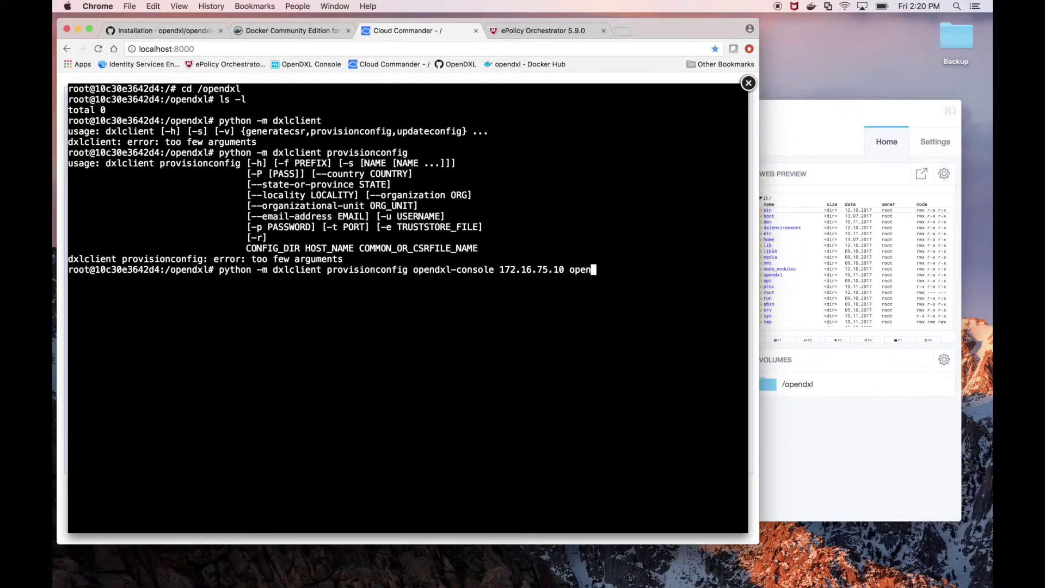
{"action": "type", "text": "-console-cn"}
{"action": "key", "text": "Return"}
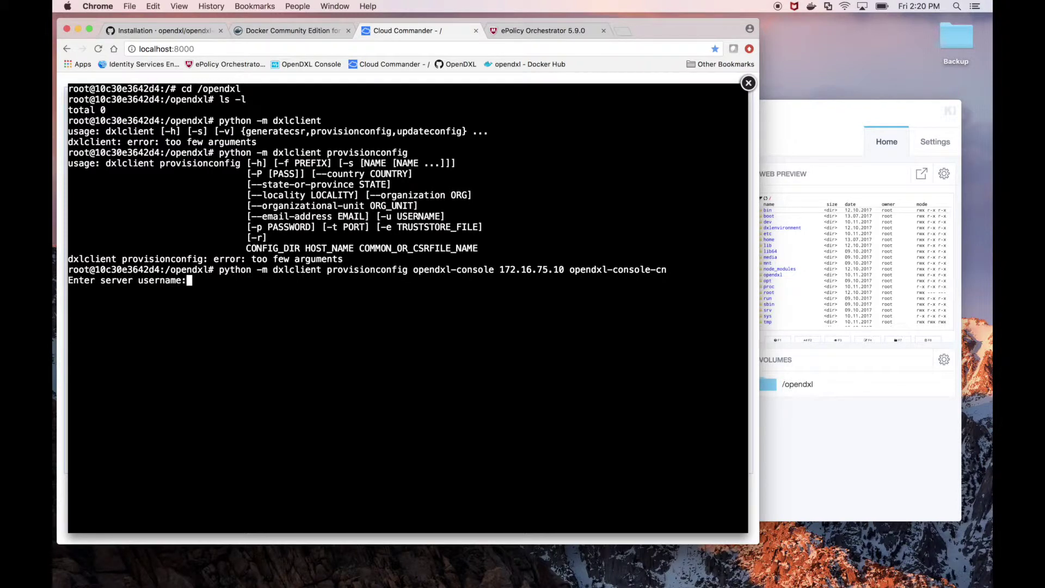
Step: Submit the ePO username and password, then list /opendxl to confirm the new opendxl-console folder
{"action": "key", "text": "Return"}
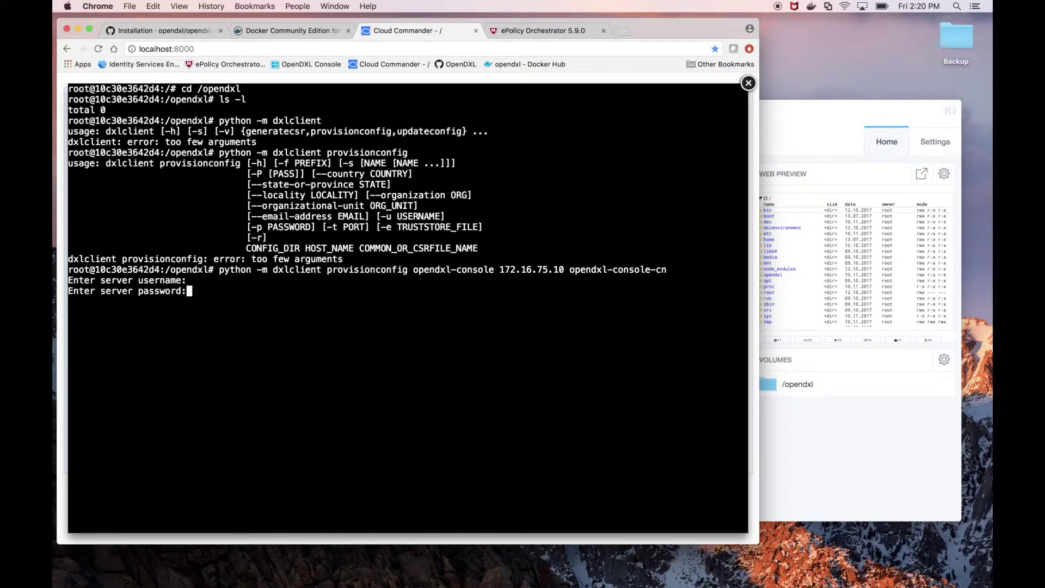
{"action": "key", "text": "Return"}
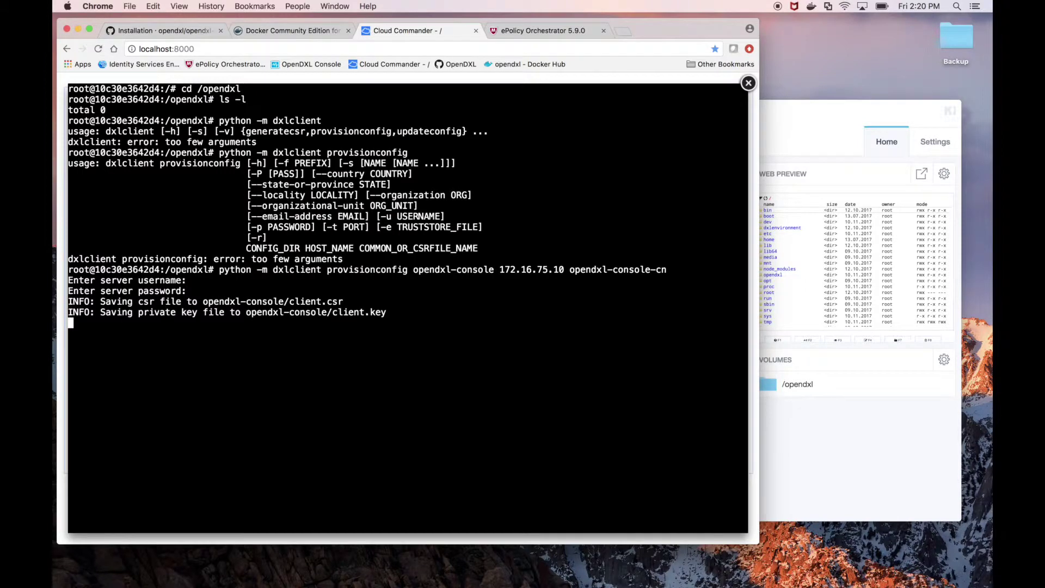
{"action": "type", "text": "ls -l"}
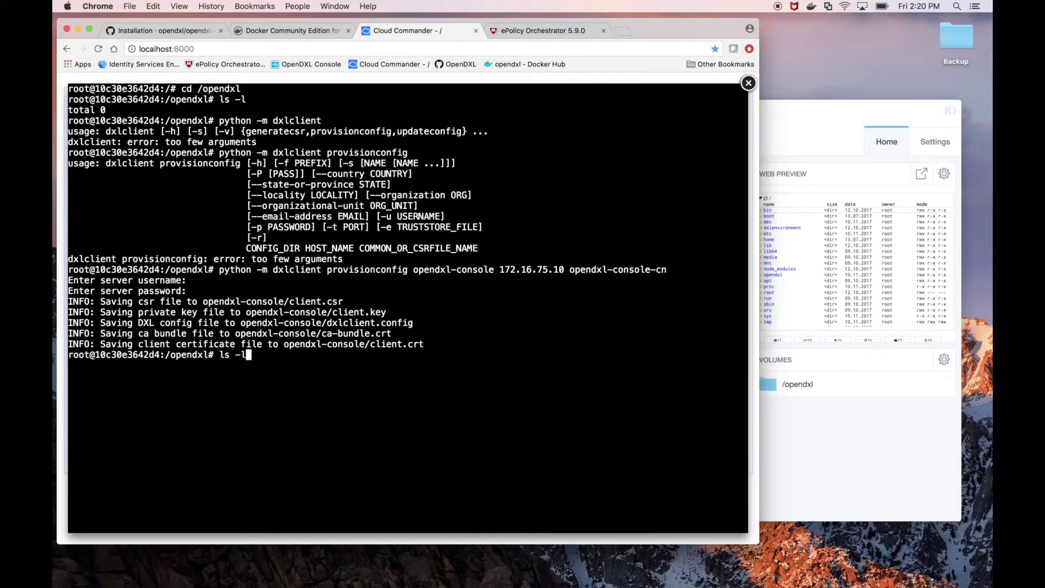
{"action": "key", "text": "Return"}
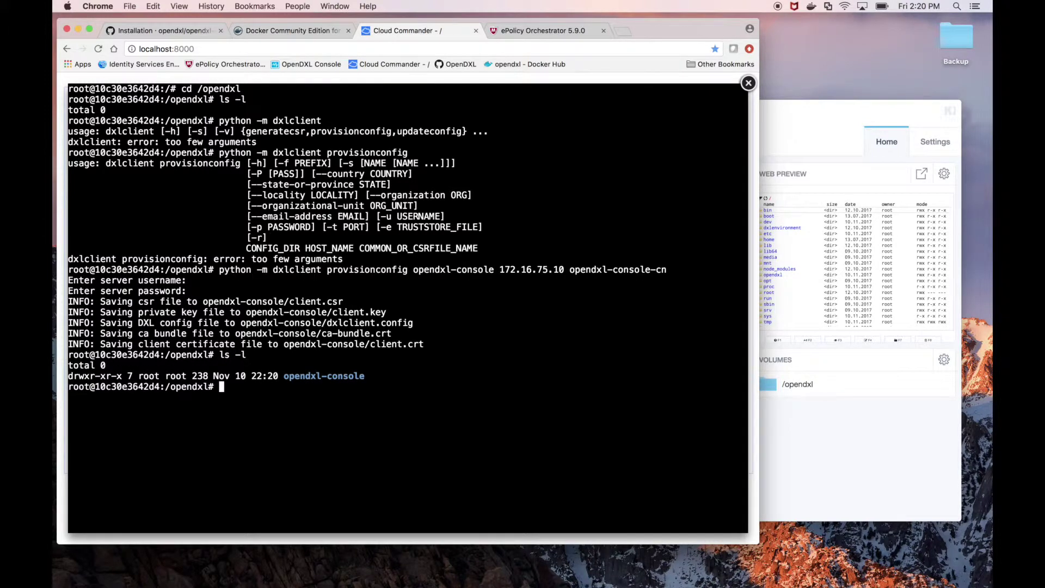
{"action": "left_click", "coordinate": [805, 120]}
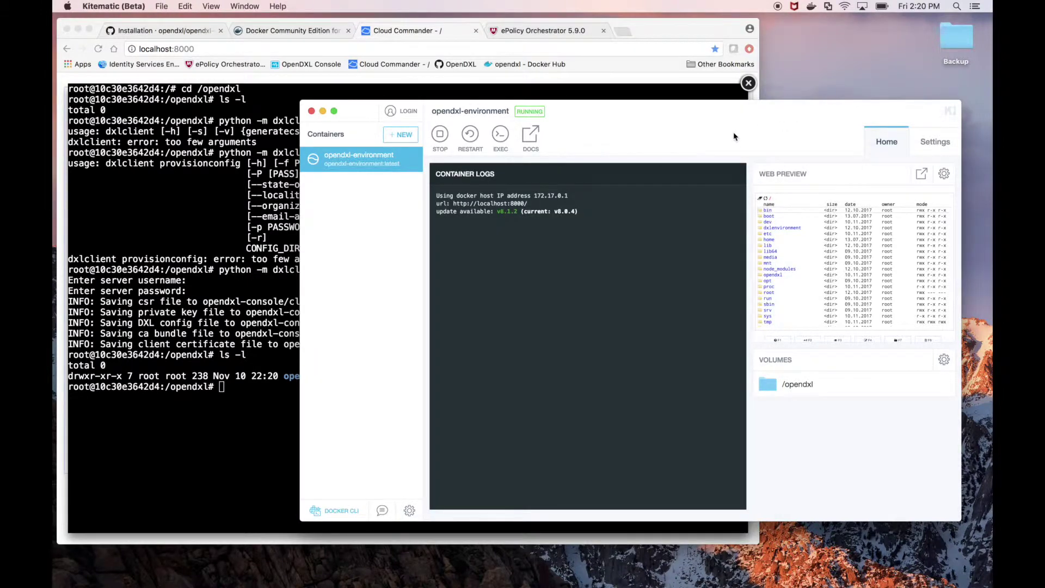
Step: Search Docker Hub for opendxl-console and create a container from the opendxl/opendxl-console image
{"action": "left_click", "coordinate": [406, 138]}
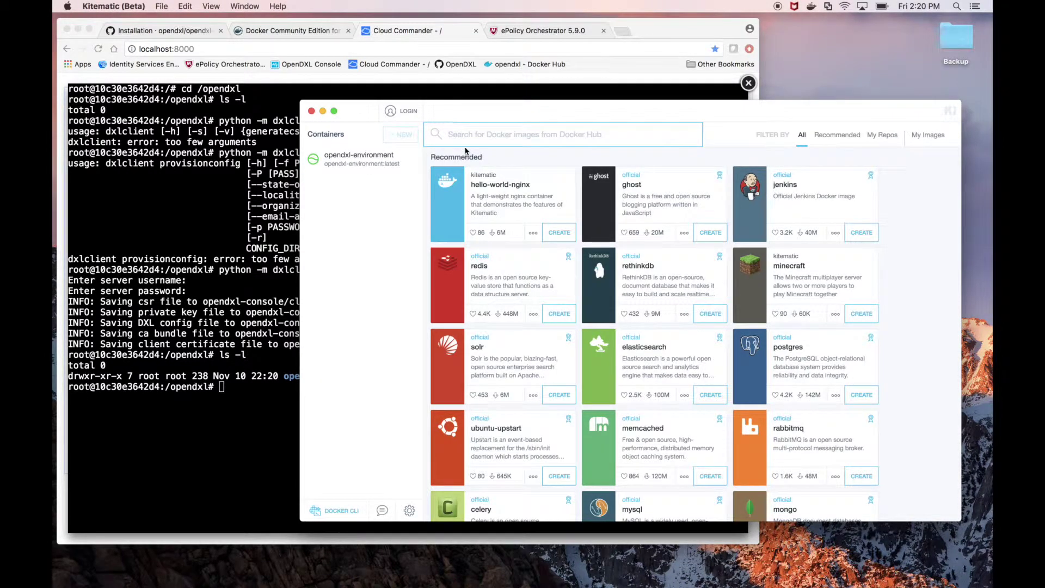
{"action": "type", "text": "opend"}
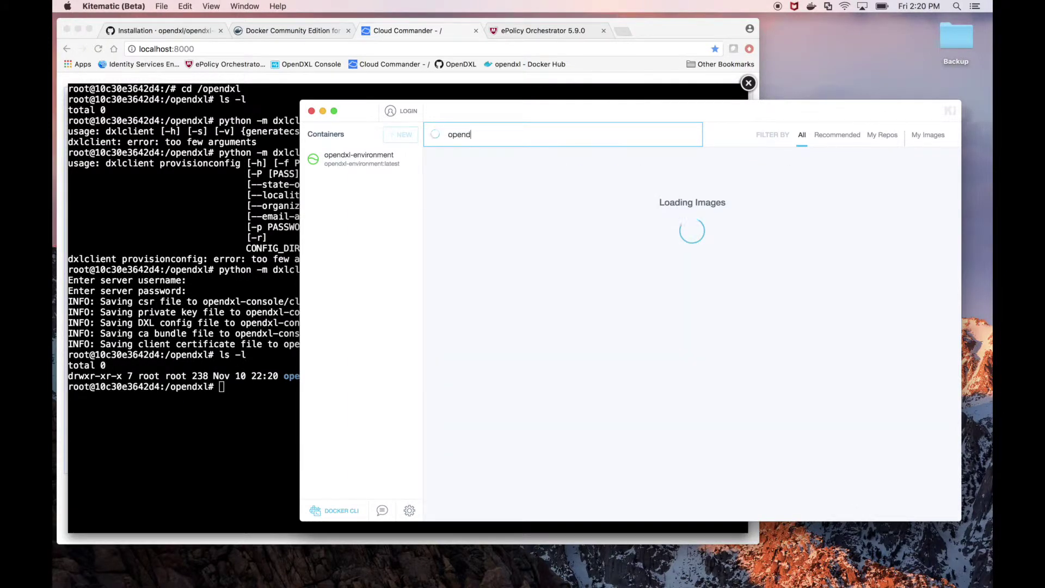
{"action": "type", "text": "xl-console"}
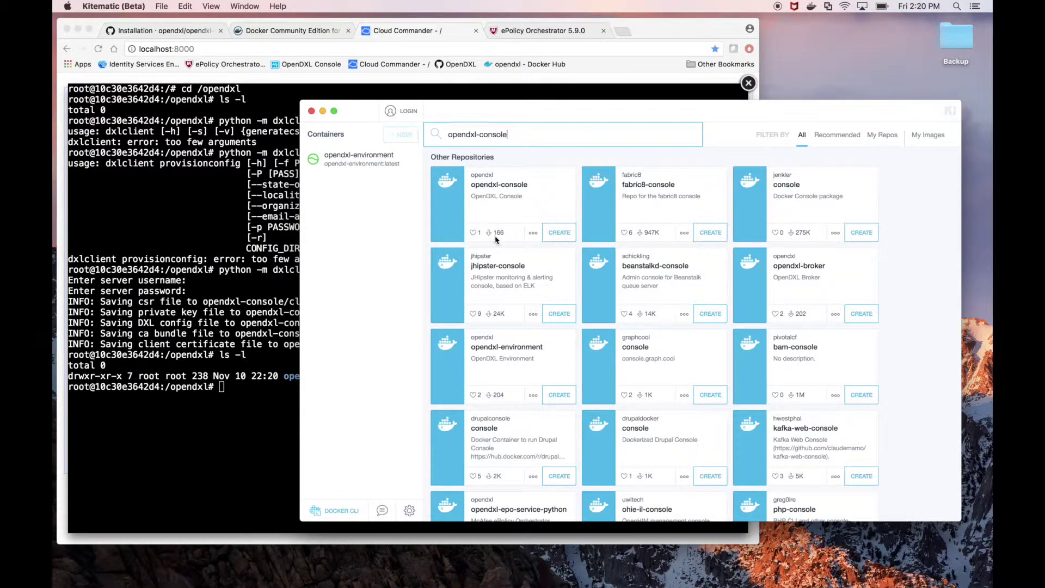
{"action": "left_click", "coordinate": [555, 234]}
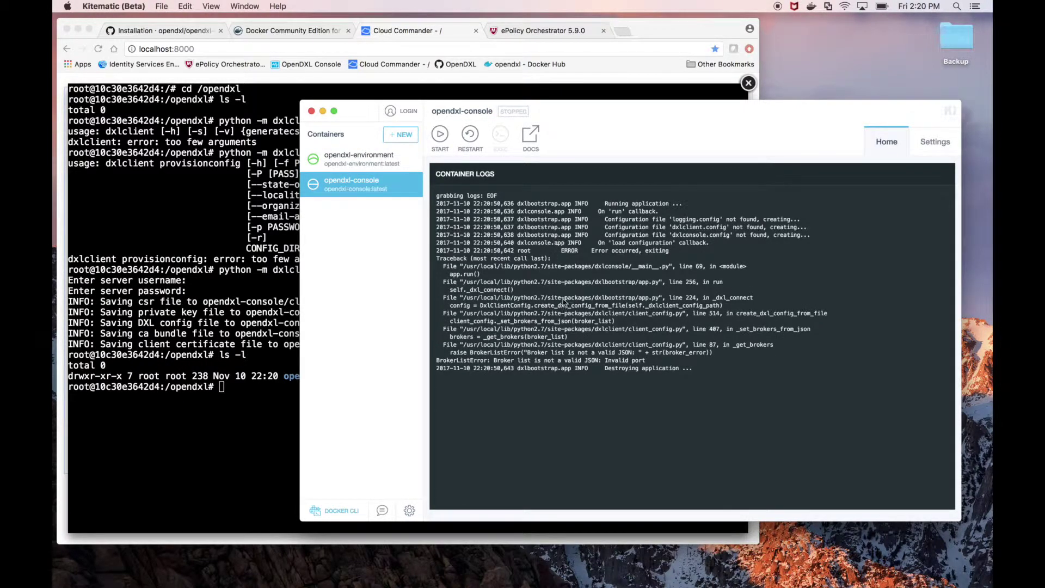
Step: Show the opendxl-console container's Volumes settings under Settings
{"action": "left_click", "coordinate": [933, 145]}
{"action": "left_click", "coordinate": [838, 176]}
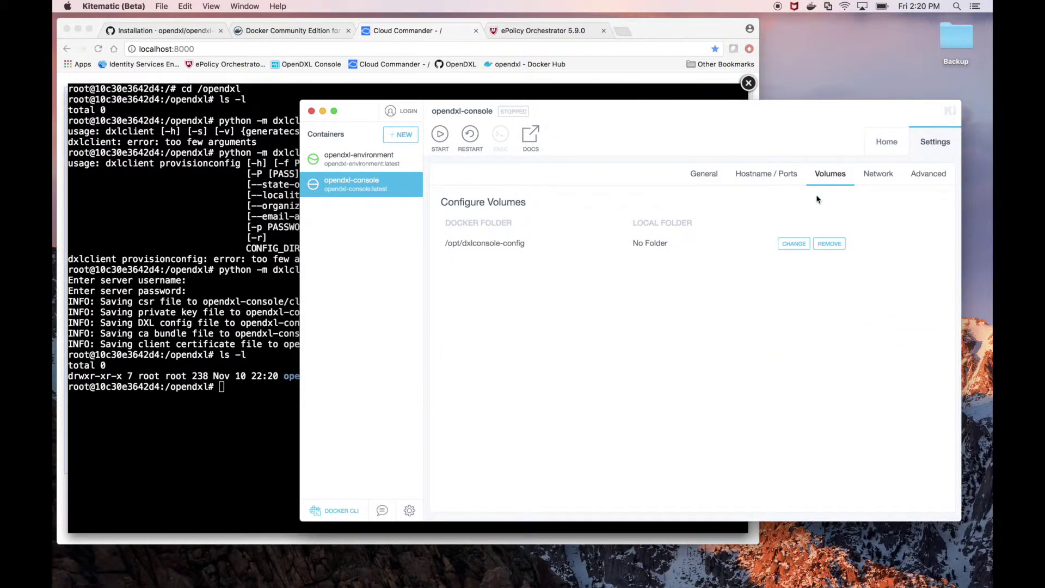
Step: Set the local folder for /opt/dxlconsole-config to ~/Documents/opendxl/opendxl-console
{"action": "left_click", "coordinate": [794, 243]}
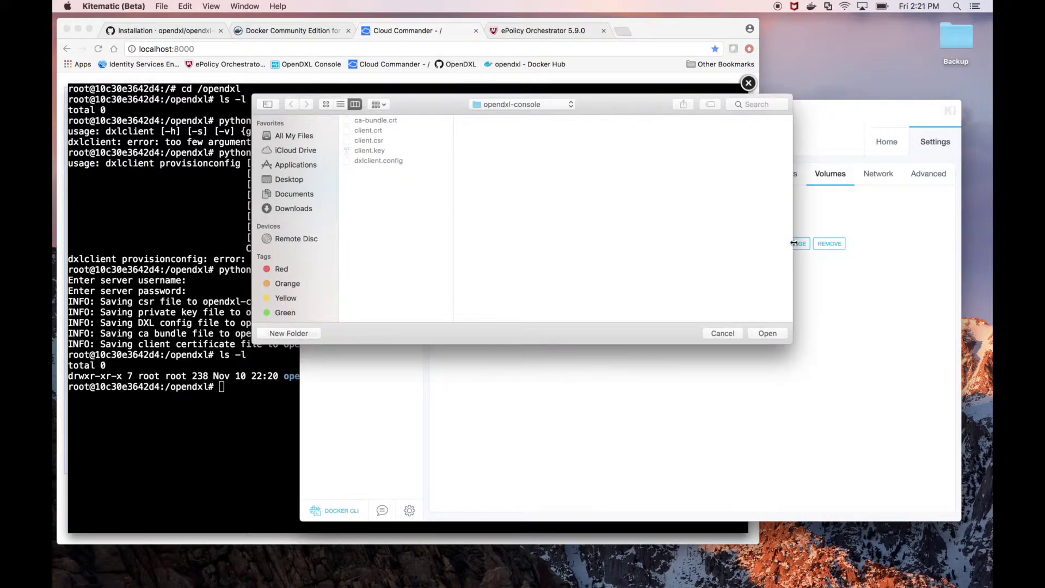
{"action": "left_click", "coordinate": [562, 106]}
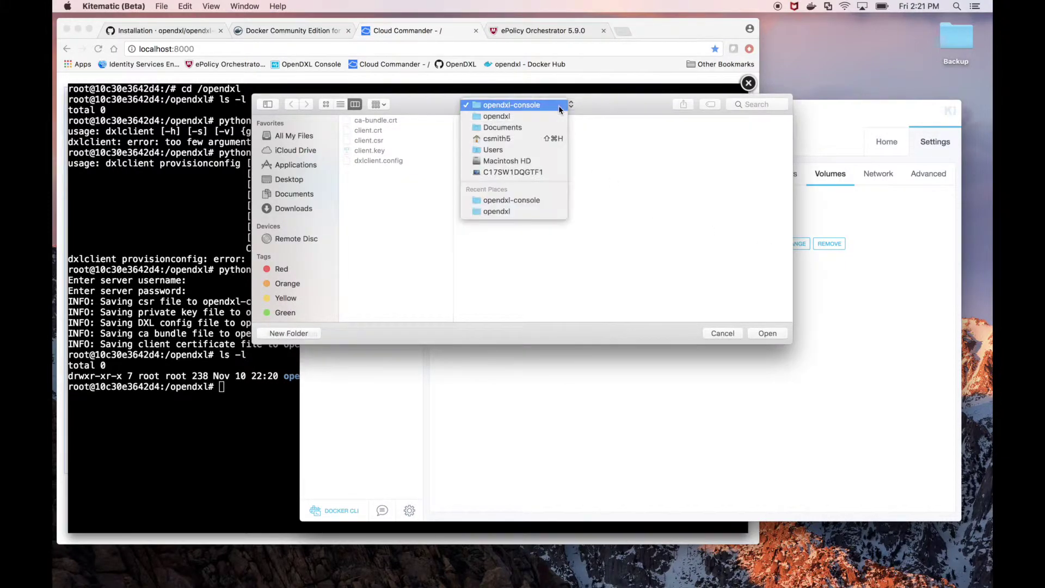
{"action": "left_click", "coordinate": [554, 115]}
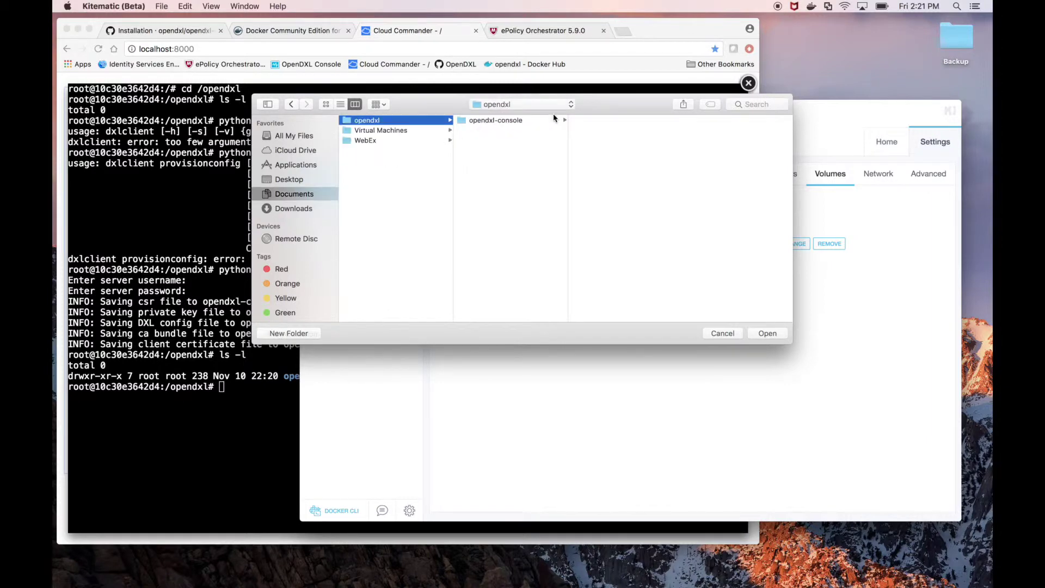
{"action": "left_click", "coordinate": [524, 124]}
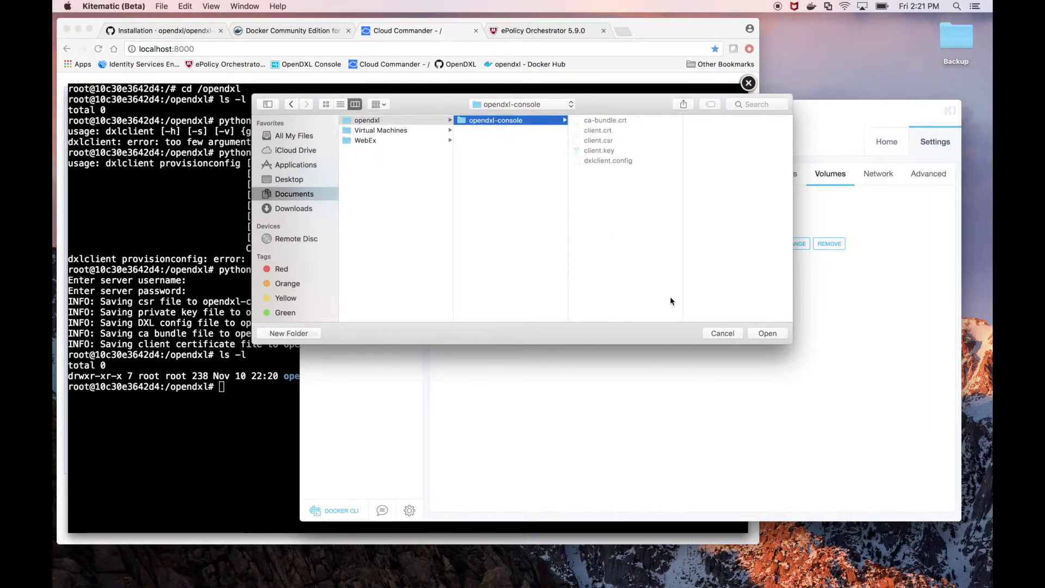
{"action": "left_click", "coordinate": [768, 334]}
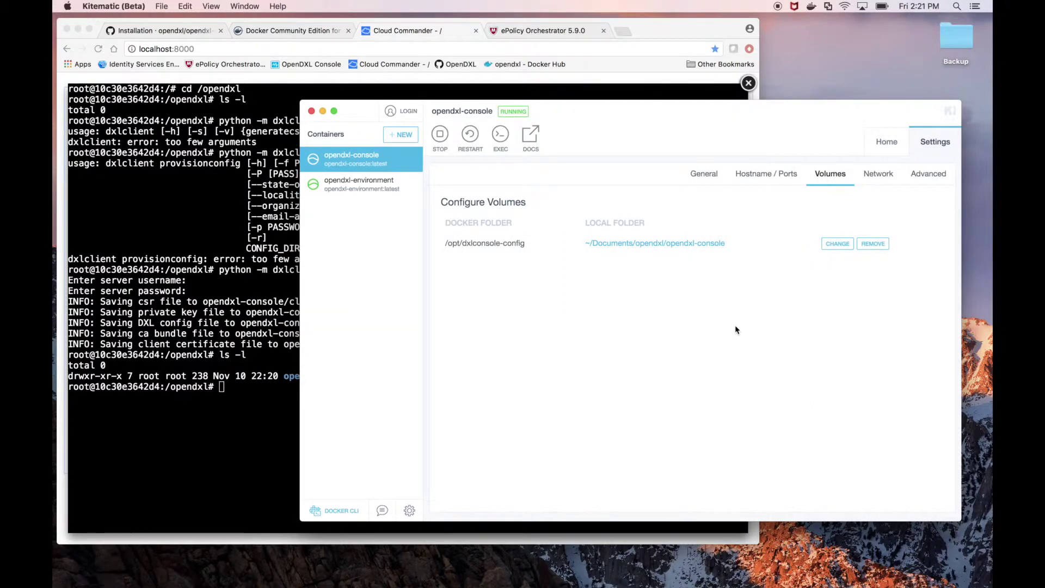
{"action": "left_click", "coordinate": [374, 166]}
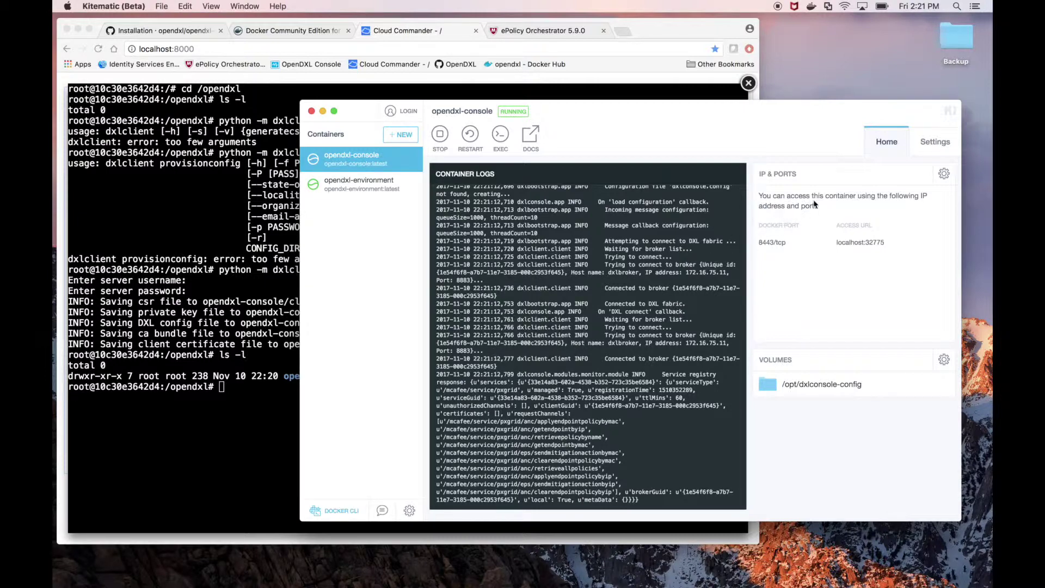
Step: Change the published port in Hostname / Ports from 32775 to 8443 and save it
{"action": "left_click", "coordinate": [930, 141]}
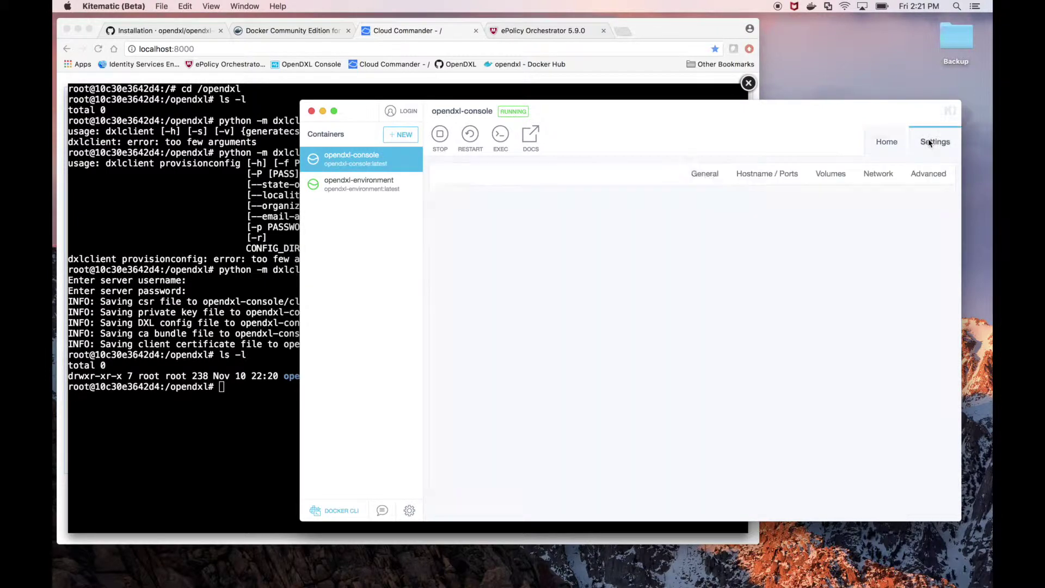
{"action": "left_click", "coordinate": [785, 176]}
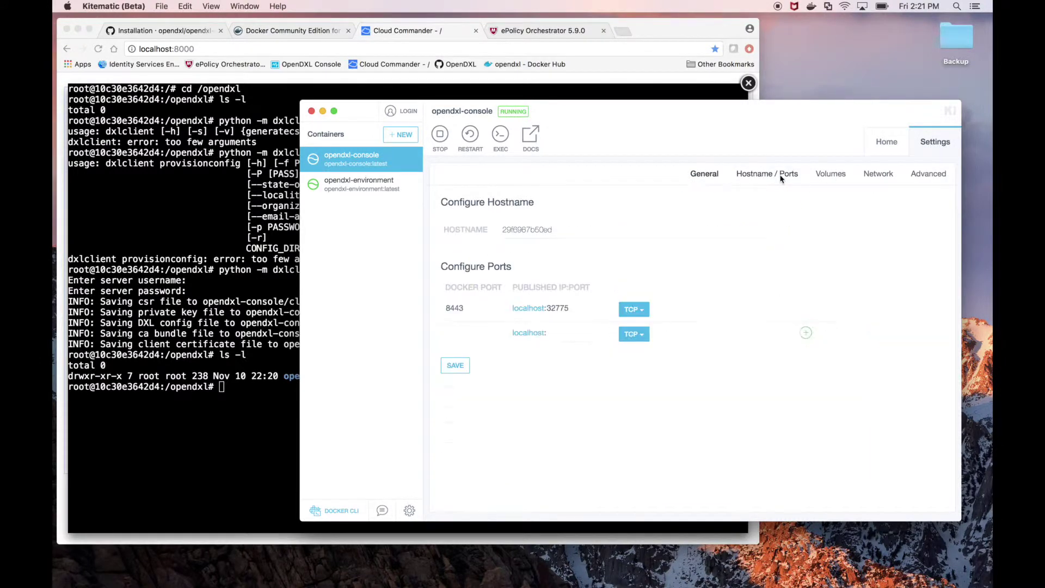
{"action": "double_click", "coordinate": [559, 307]}
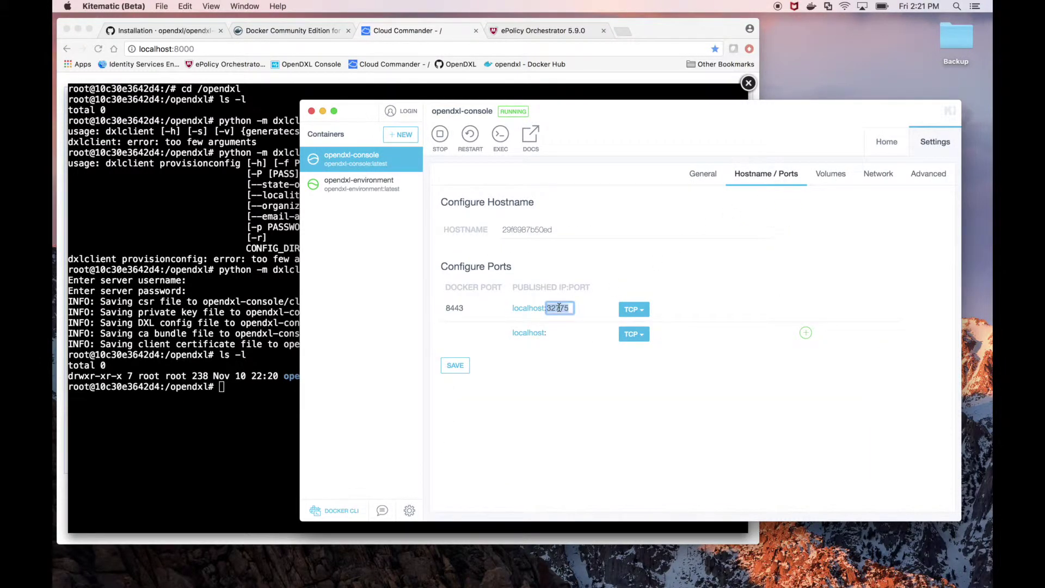
{"action": "type", "text": "8443"}
{"action": "left_click", "coordinate": [460, 368]}
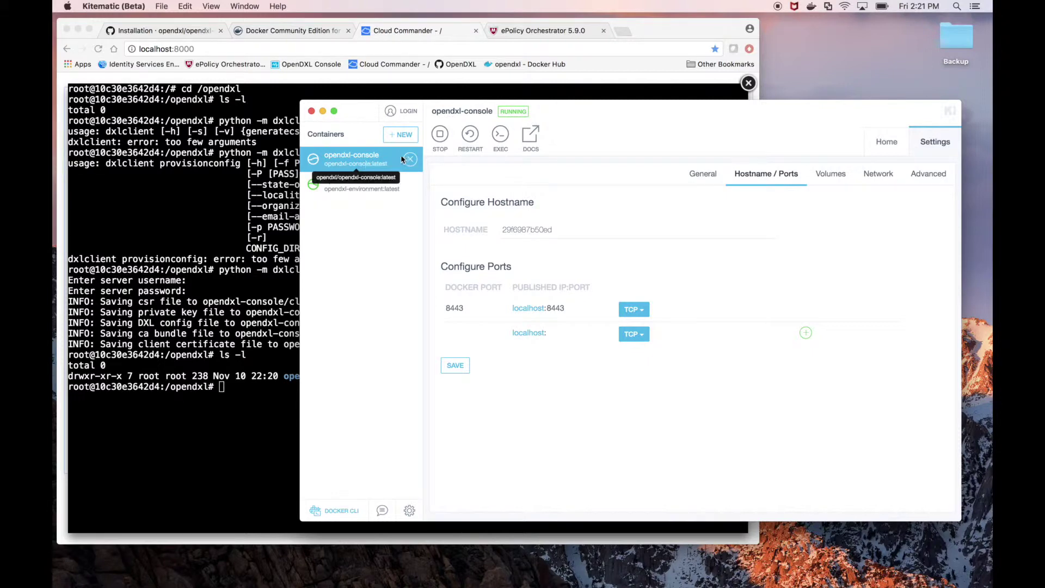
{"action": "left_click", "coordinate": [877, 139]}
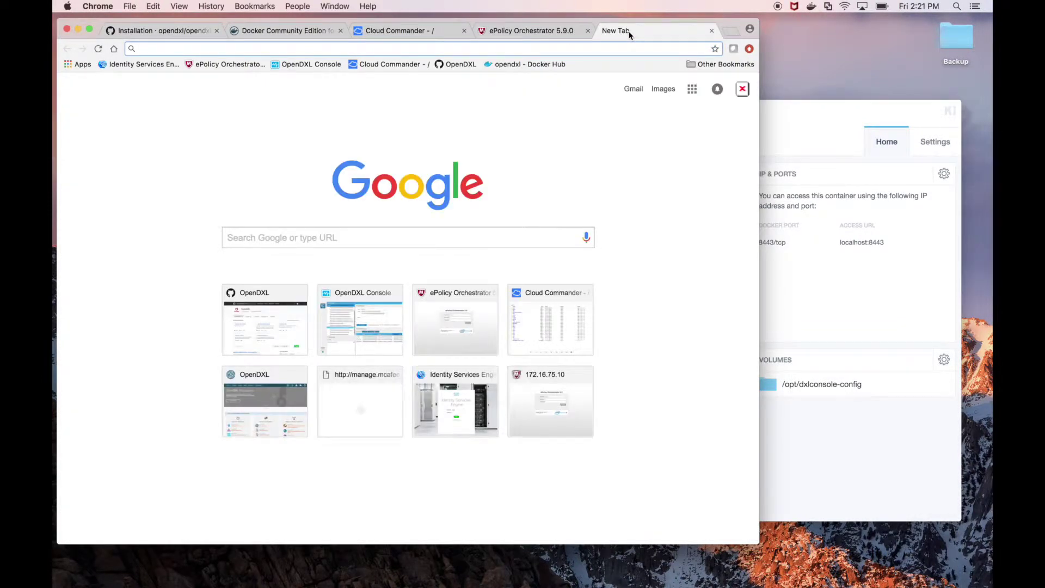
{"action": "type", "text": "https://l"}
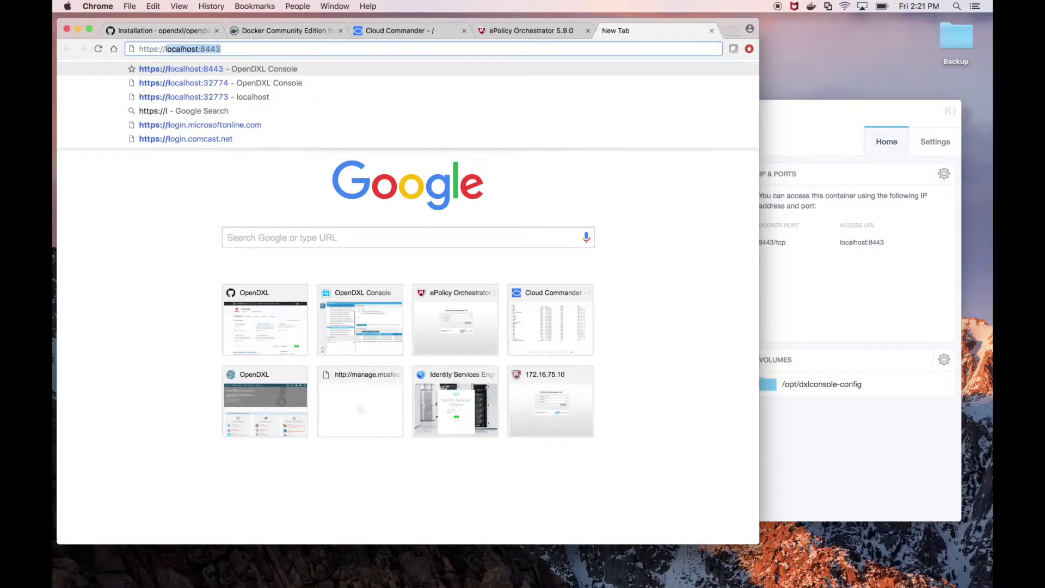
{"action": "key", "text": "Return"}
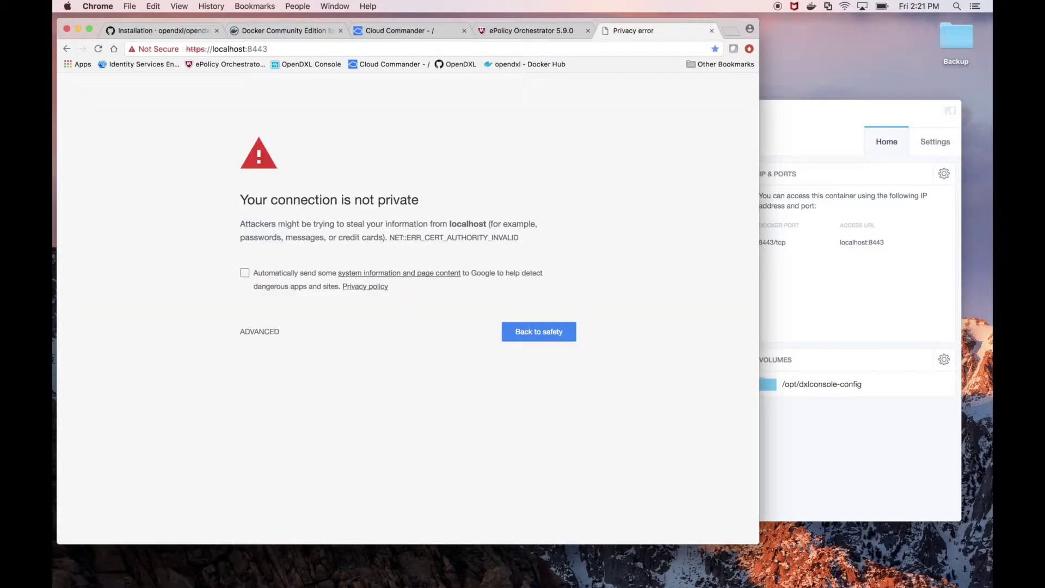
{"action": "left_click", "coordinate": [263, 332]}
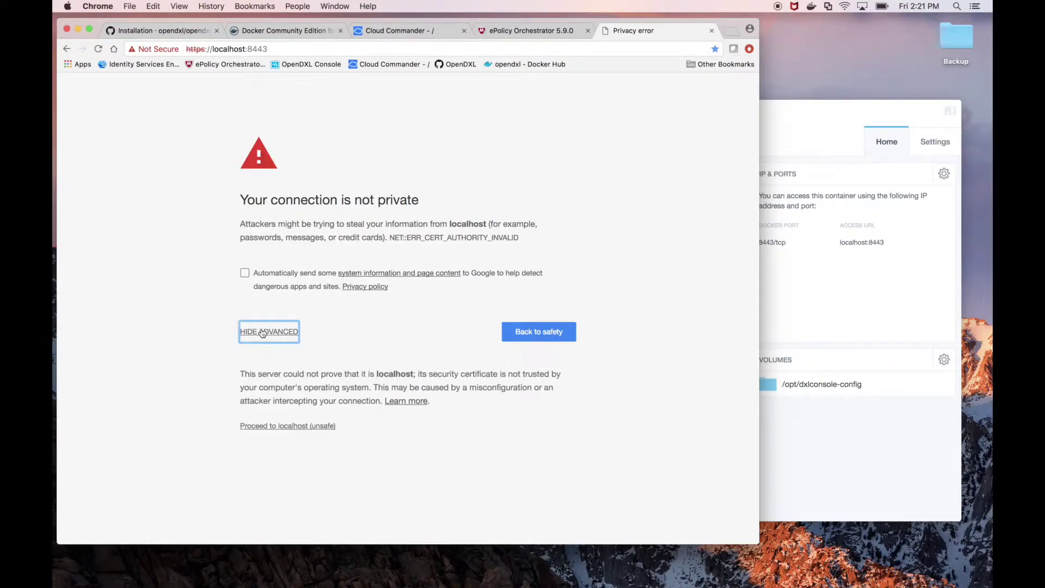
{"action": "left_click", "coordinate": [268, 426]}
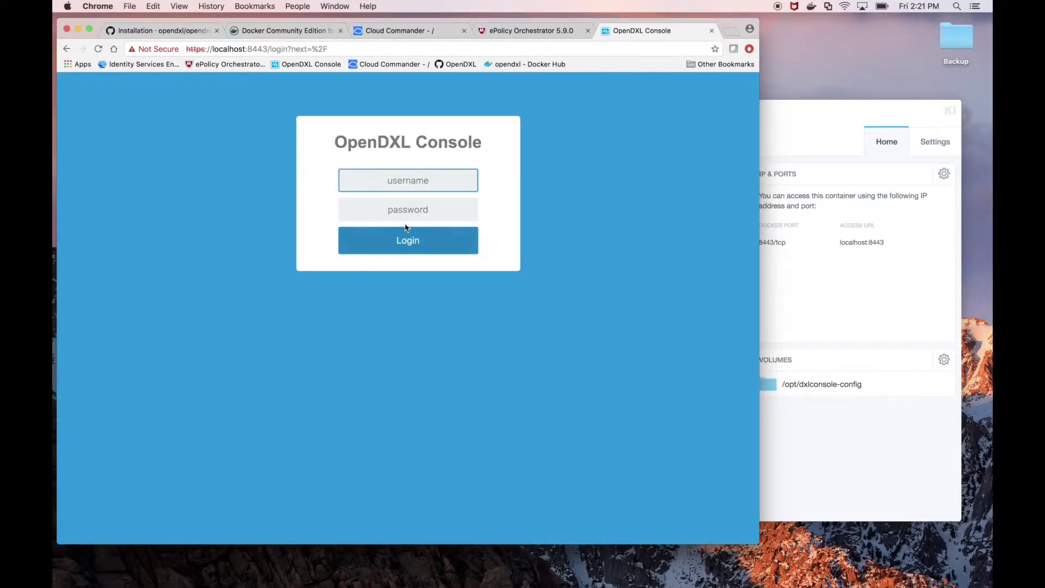
Step: Log in to OpenDXL Console with the admin username and the account password
{"action": "type", "text": "adm"}
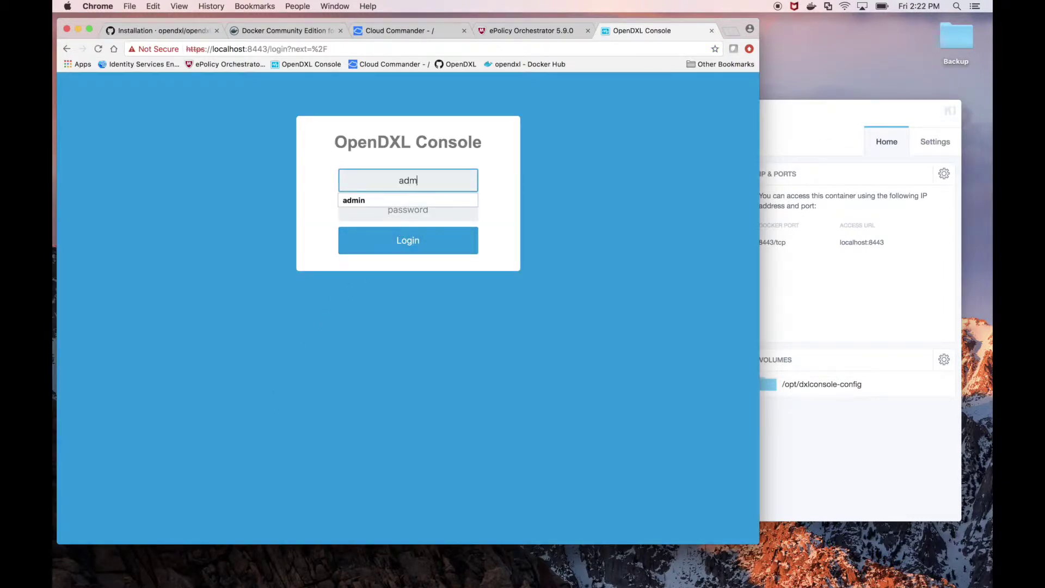
{"action": "type", "text": "in"}
{"action": "key", "text": "Tab"}
{"action": "type", "text": "p"}
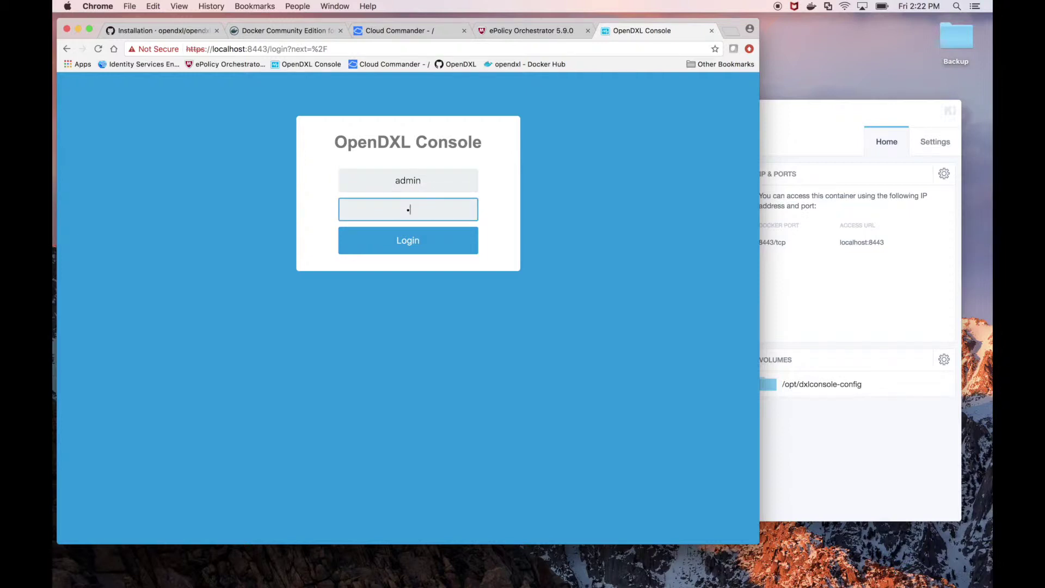
{"action": "type", "text": "assword"}
{"action": "key", "text": "Return"}
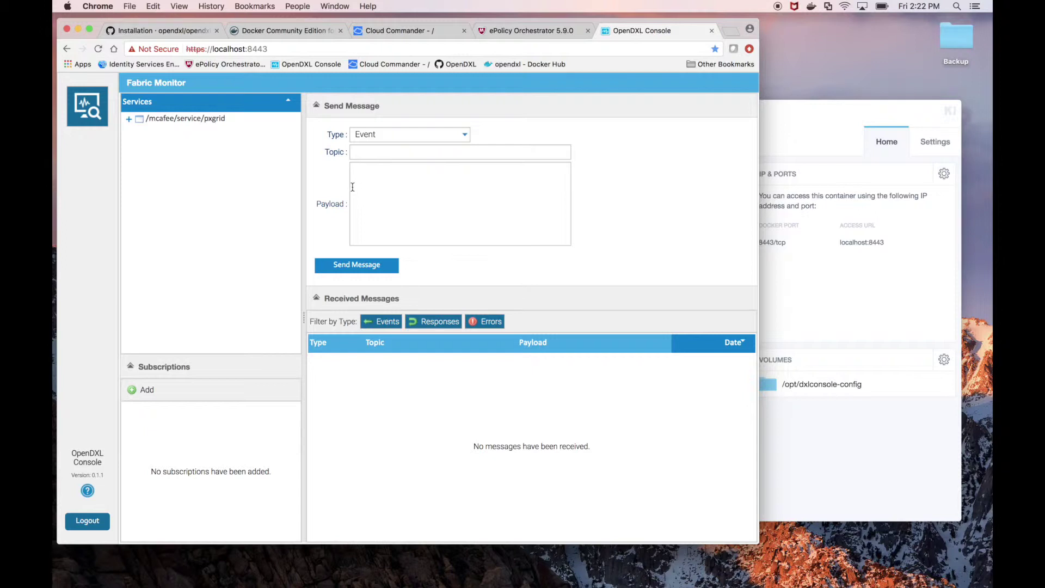
Step: Add a subscription to the topic /opendxl/test/event
{"action": "left_click", "coordinate": [148, 391]}
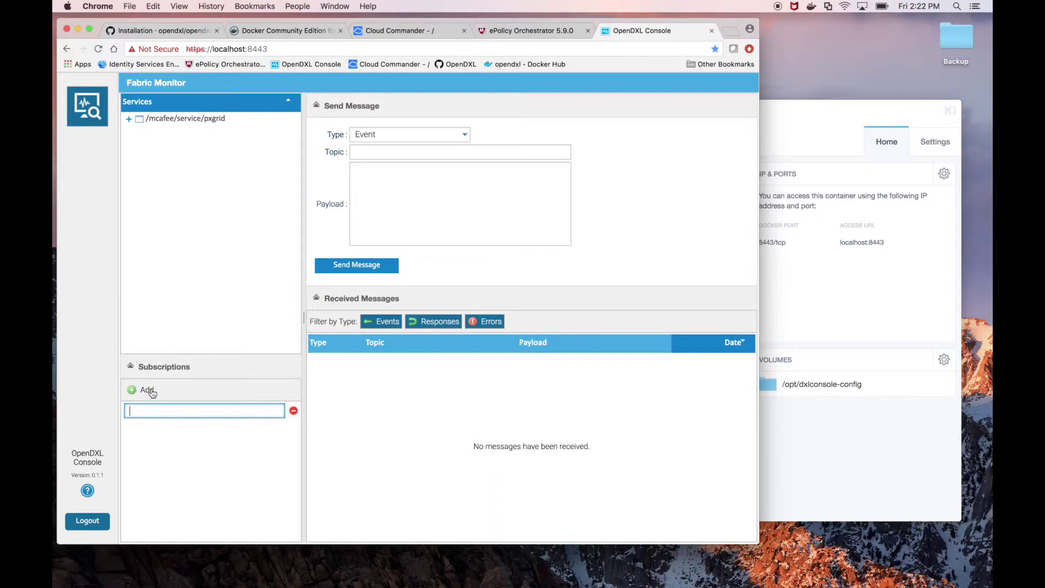
{"action": "type", "text": "/opendxl/test/event"}
{"action": "key", "text": "Return"}
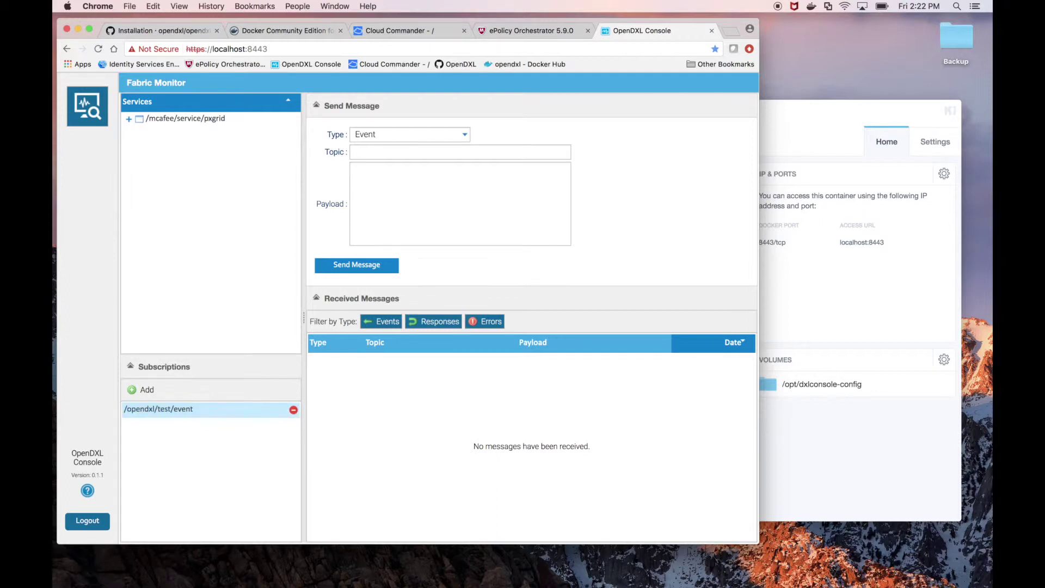
Step: Send a 'Hello World Payload!' message on topic /opendxl/test/event
{"action": "left_click", "coordinate": [368, 152]}
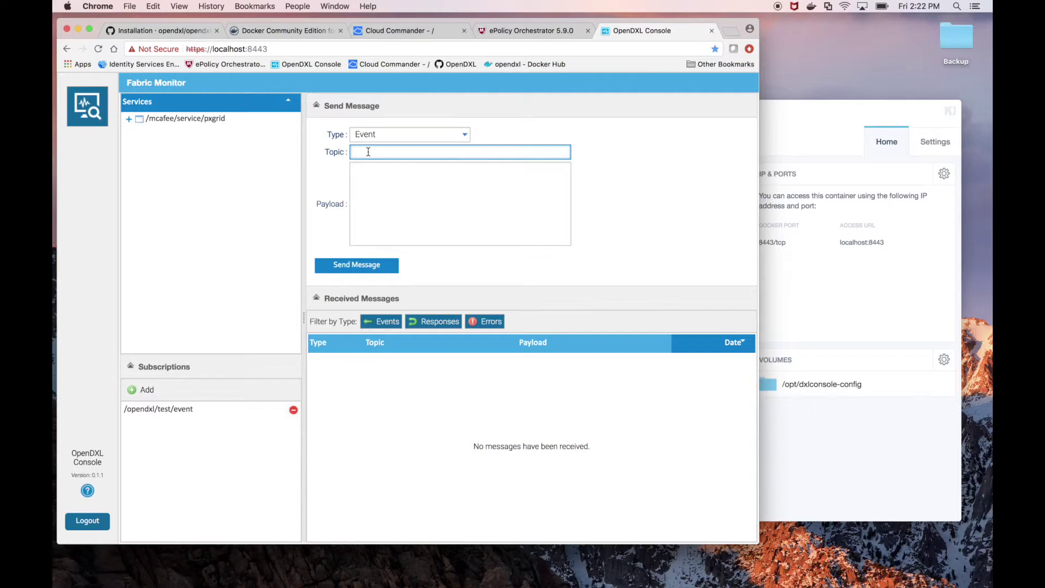
{"action": "type", "text": "/opendxl/test?"}
{"action": "key", "text": "BackSpace"}
{"action": "type", "text": "/event"}
{"action": "left_click", "coordinate": [366, 170]}
{"action": "type", "text": "Hello World Payload!"}
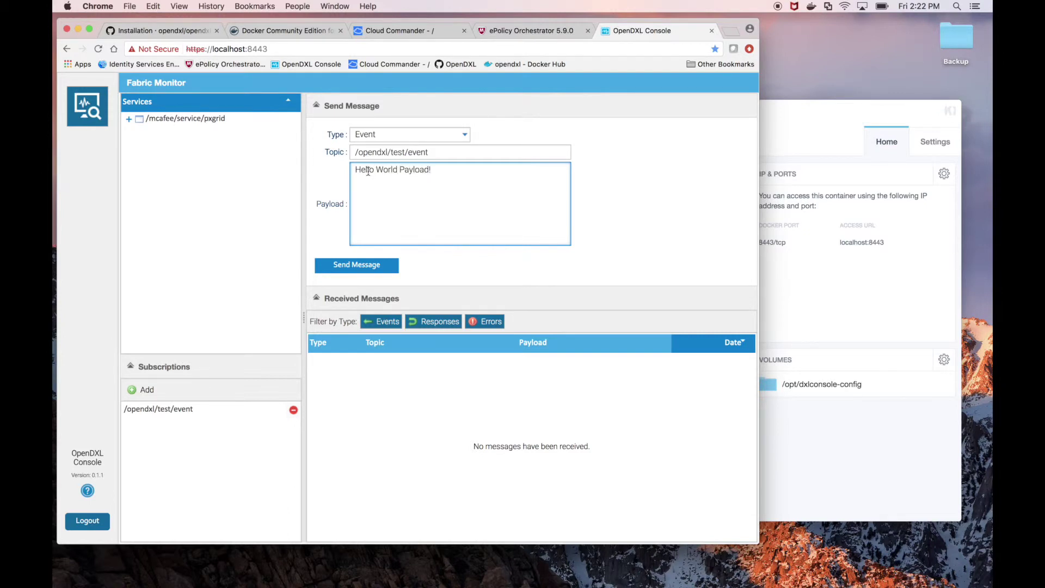
{"action": "left_click", "coordinate": [358, 266]}
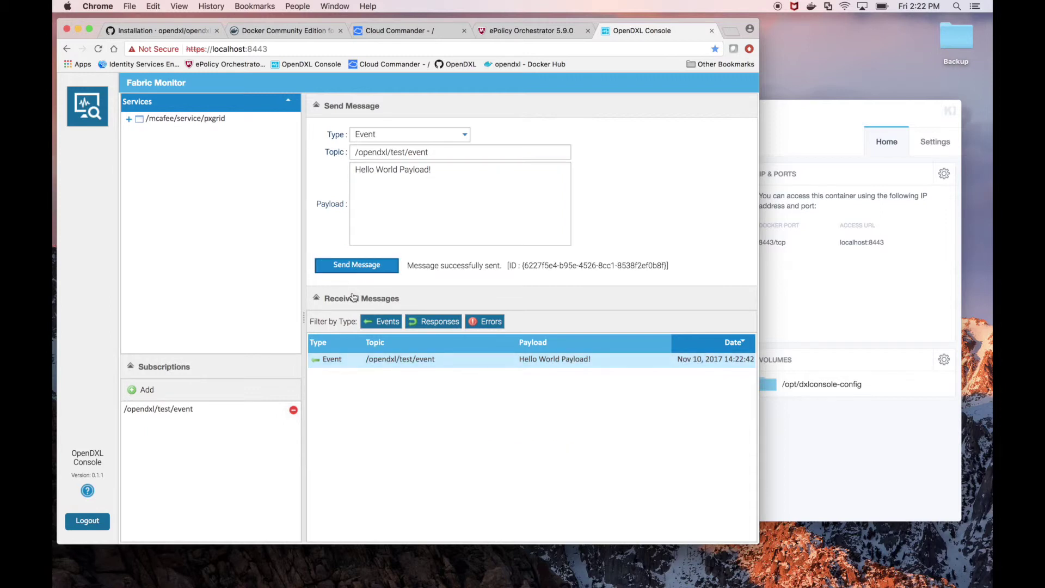
{"action": "double_click", "coordinate": [471, 364]}
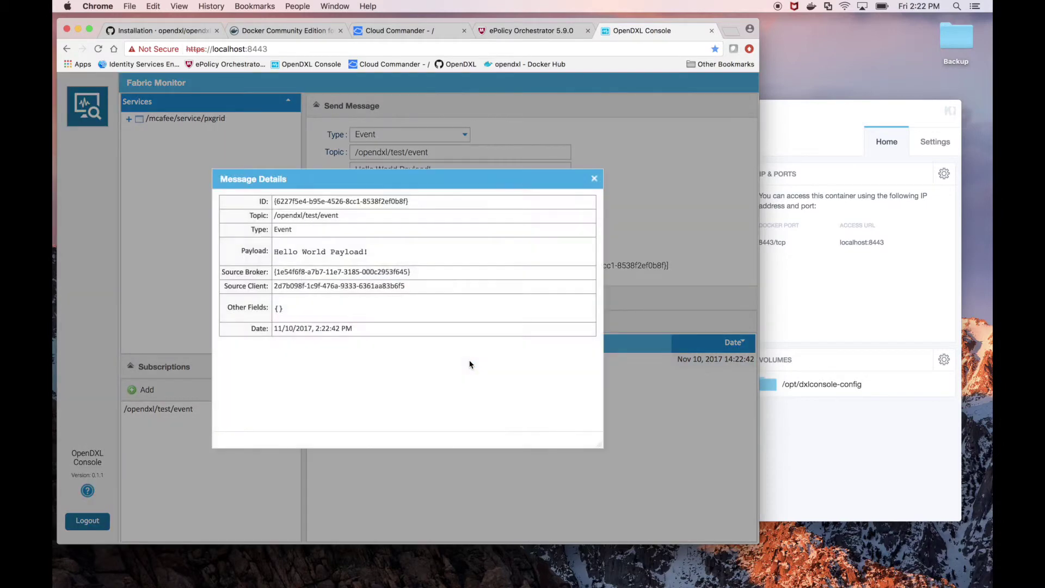
{"action": "triple_click", "coordinate": [353, 252]}
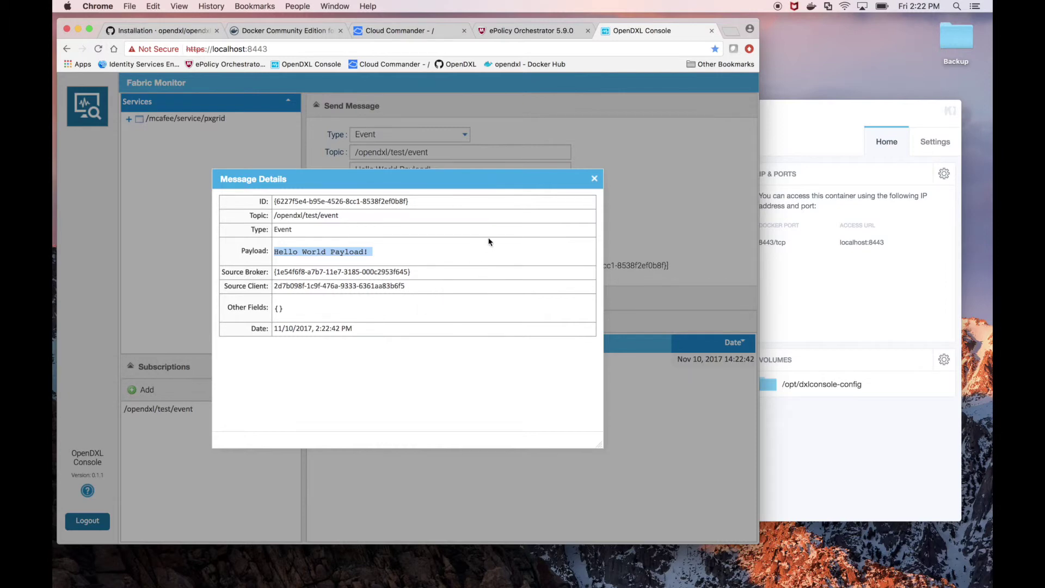
{"action": "left_click", "coordinate": [595, 181]}
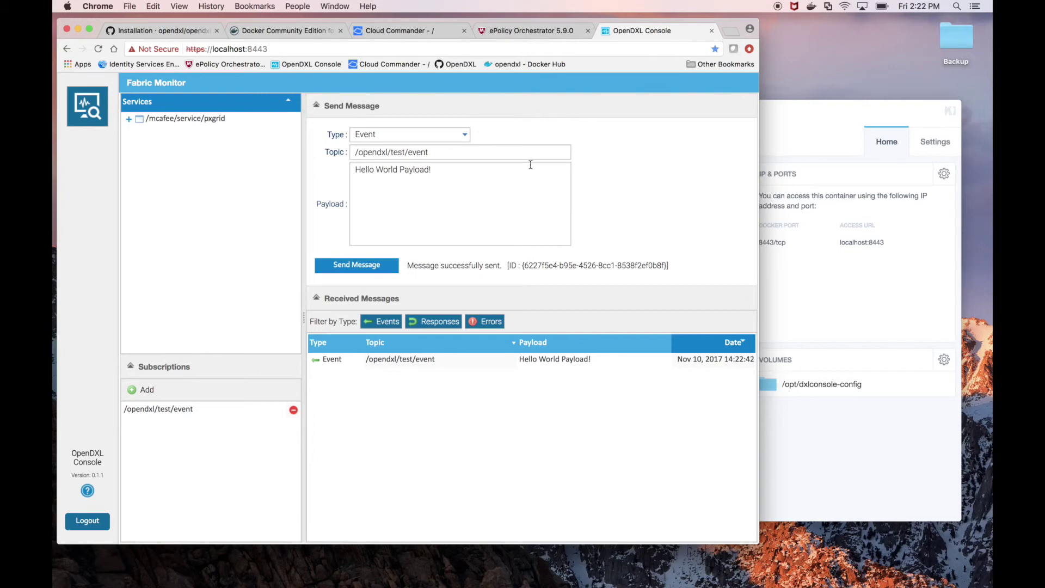